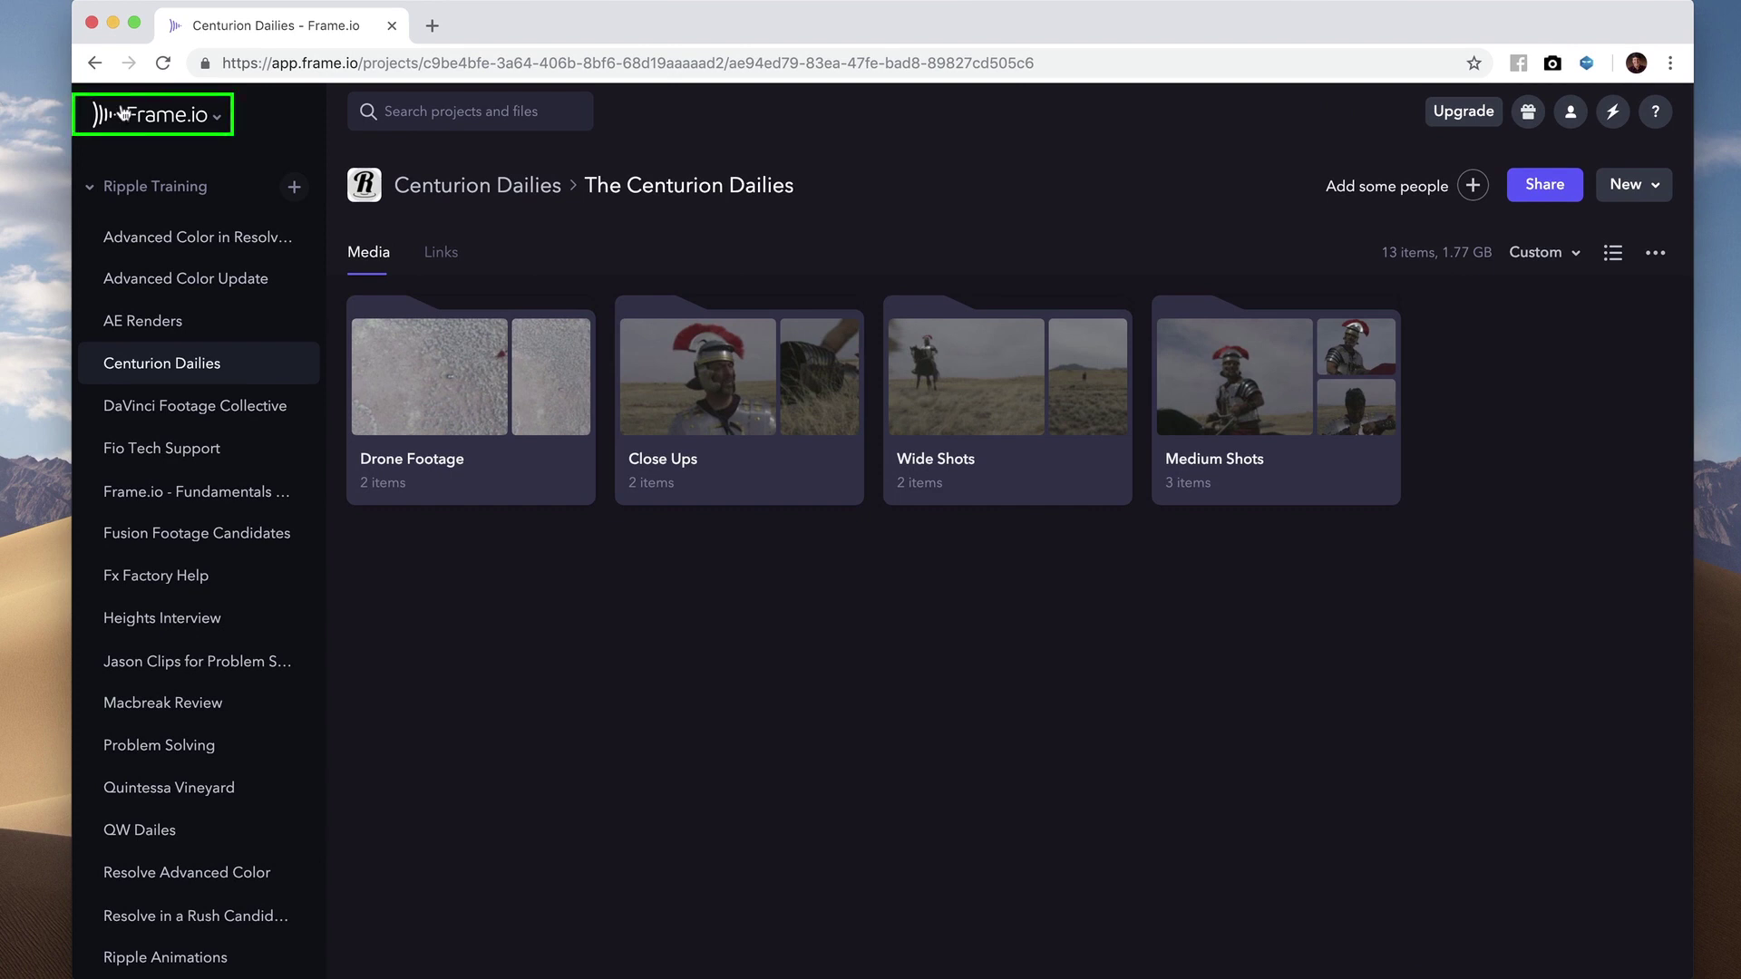
Connect Vimeo from Apps & Integrations in the Frame.io account menu
{"action": "left_click", "coordinate": [214, 121]}
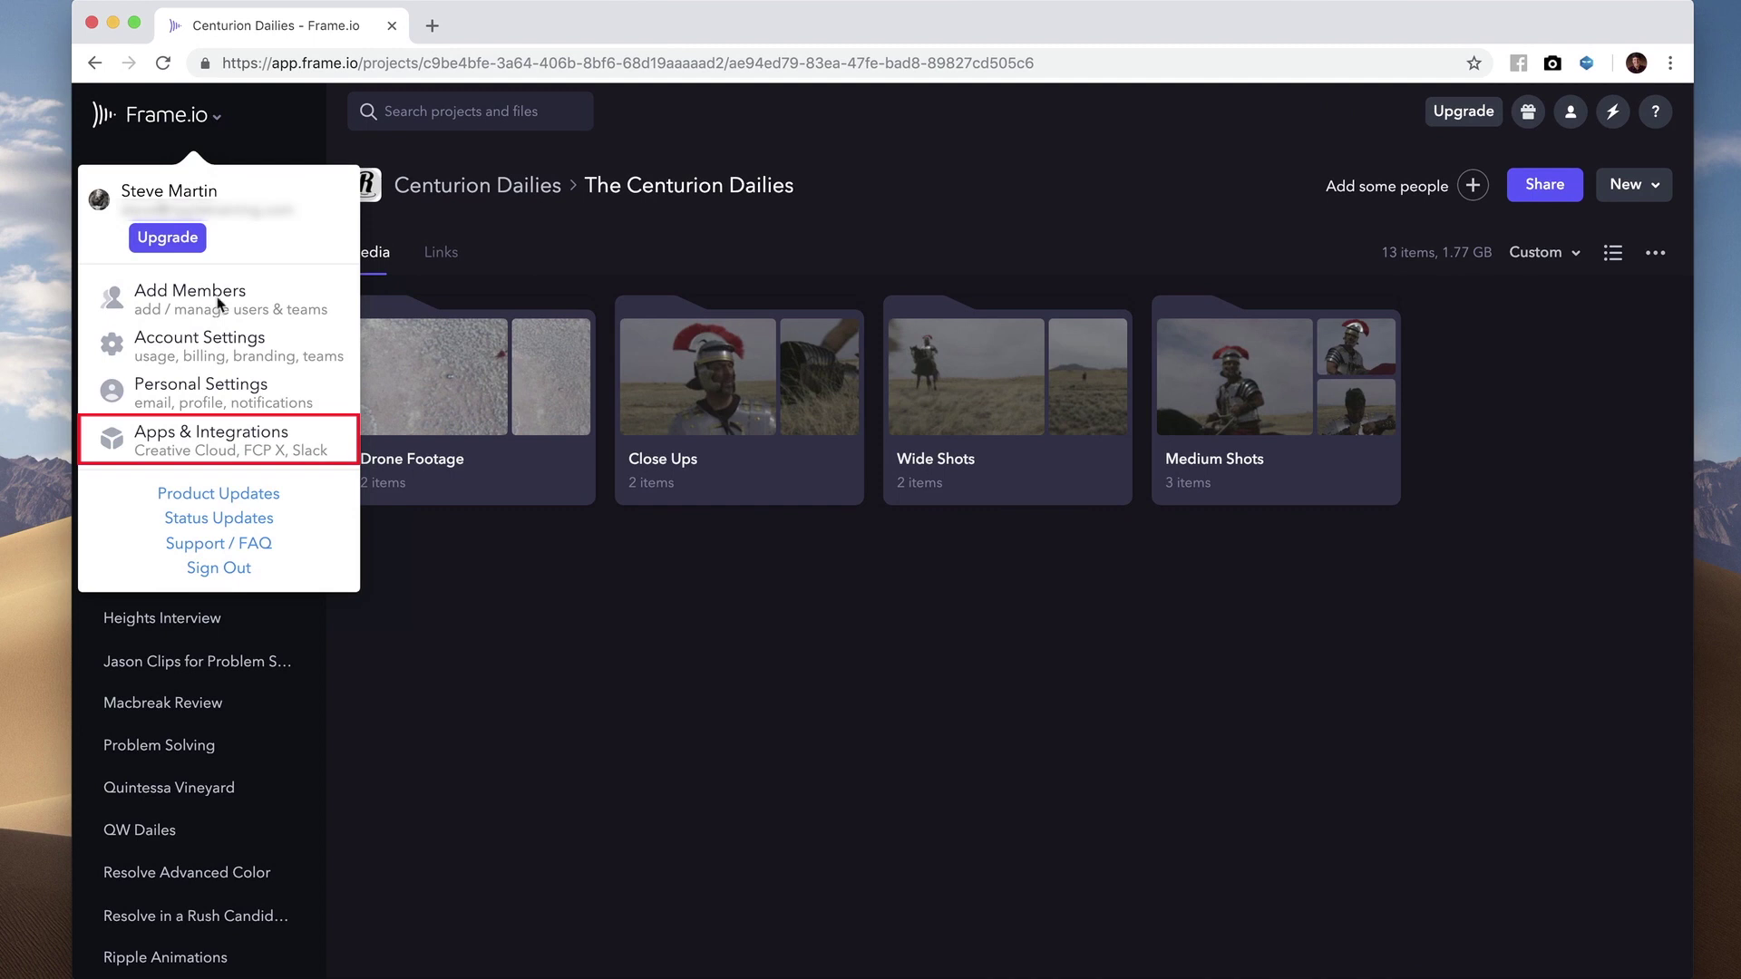
{"action": "left_click", "coordinate": [184, 435]}
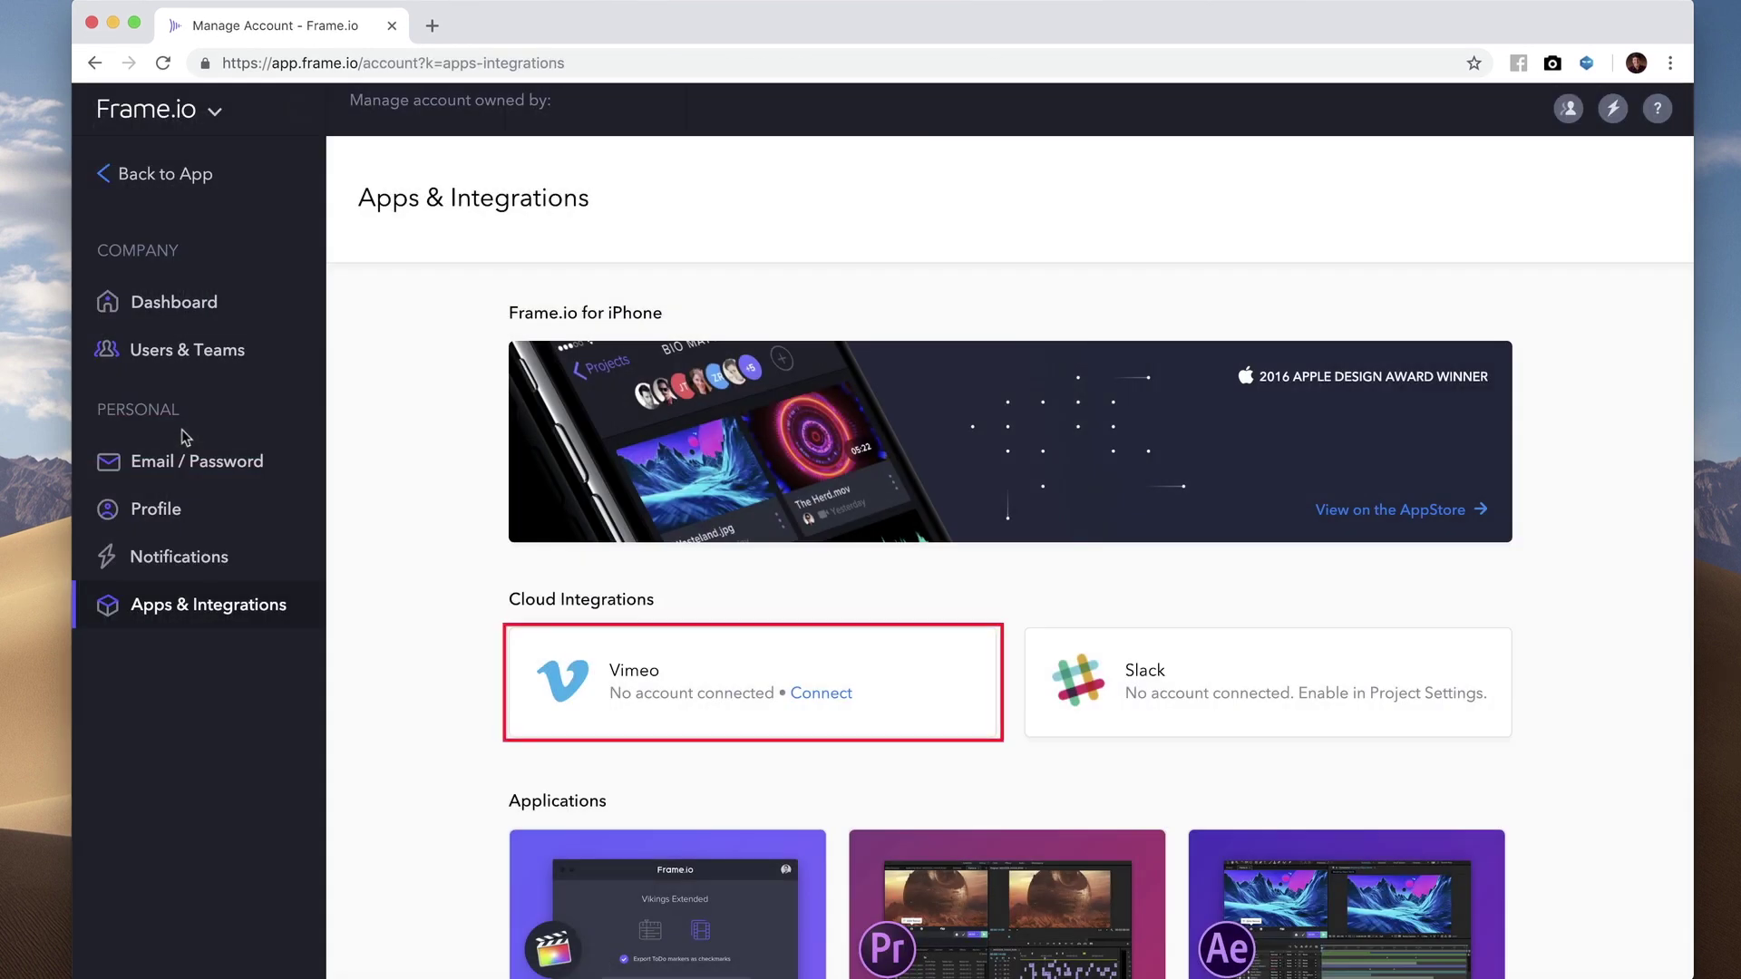
{"action": "left_click", "coordinate": [822, 695]}
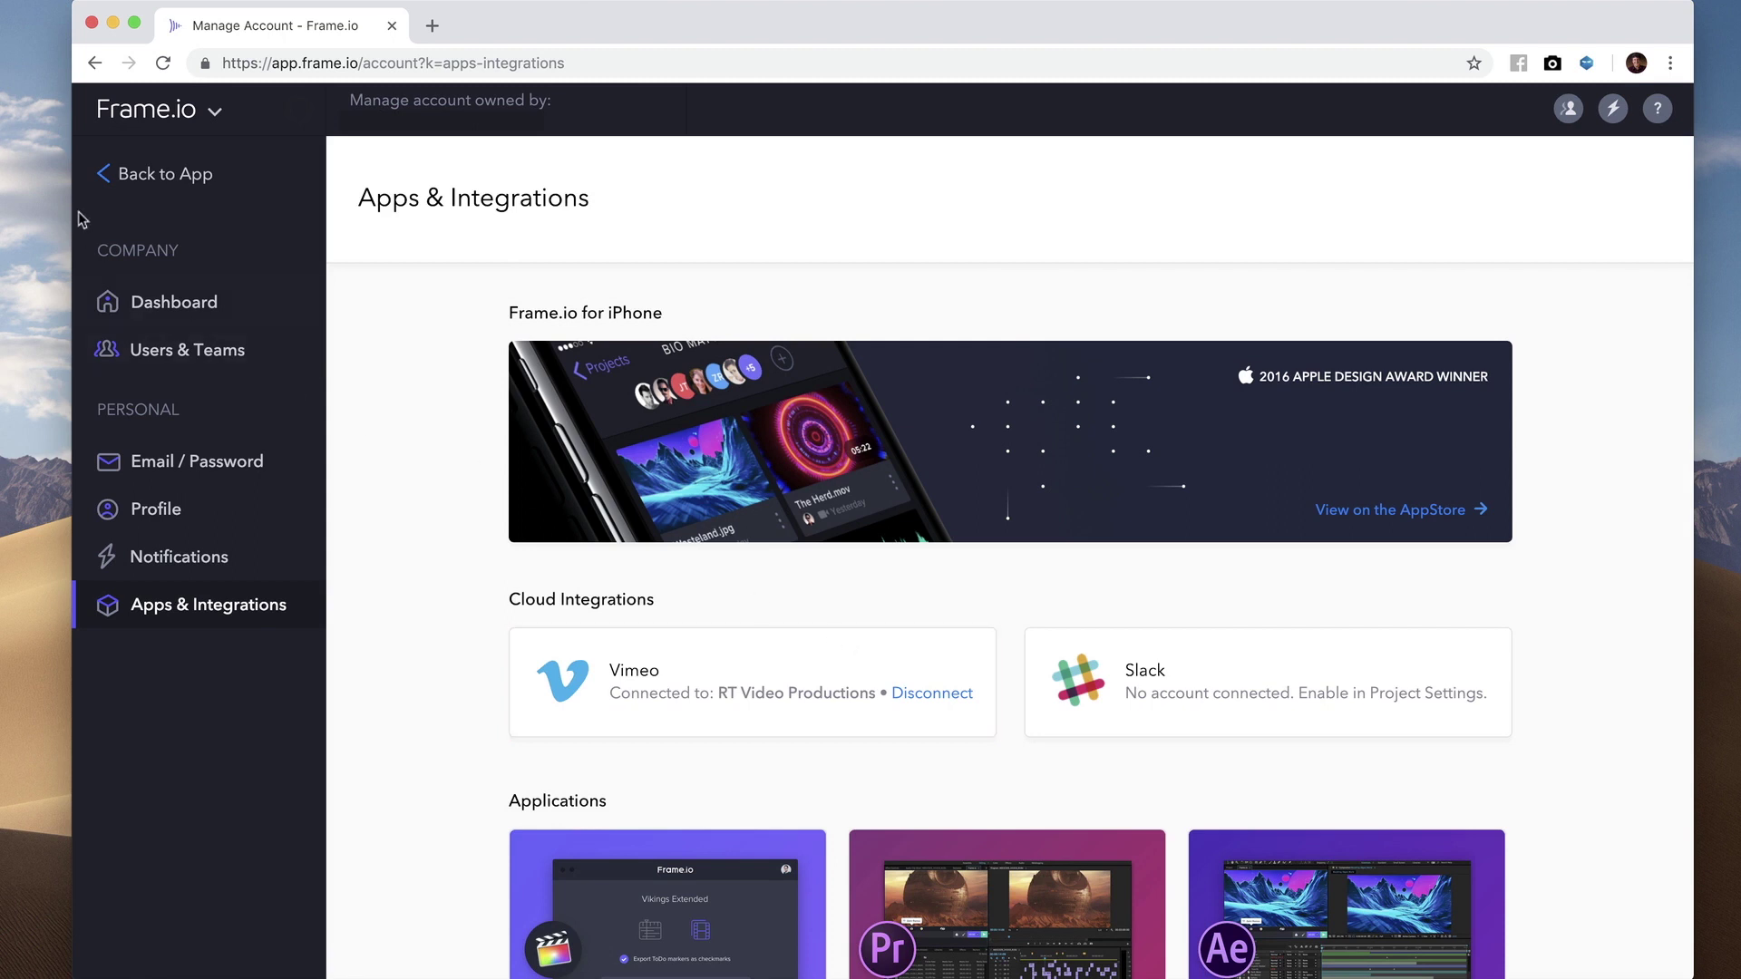
Return to Centurion Dailies and choose Publish to Vimeo for MVI_8679.mov
{"action": "left_click", "coordinate": [117, 175]}
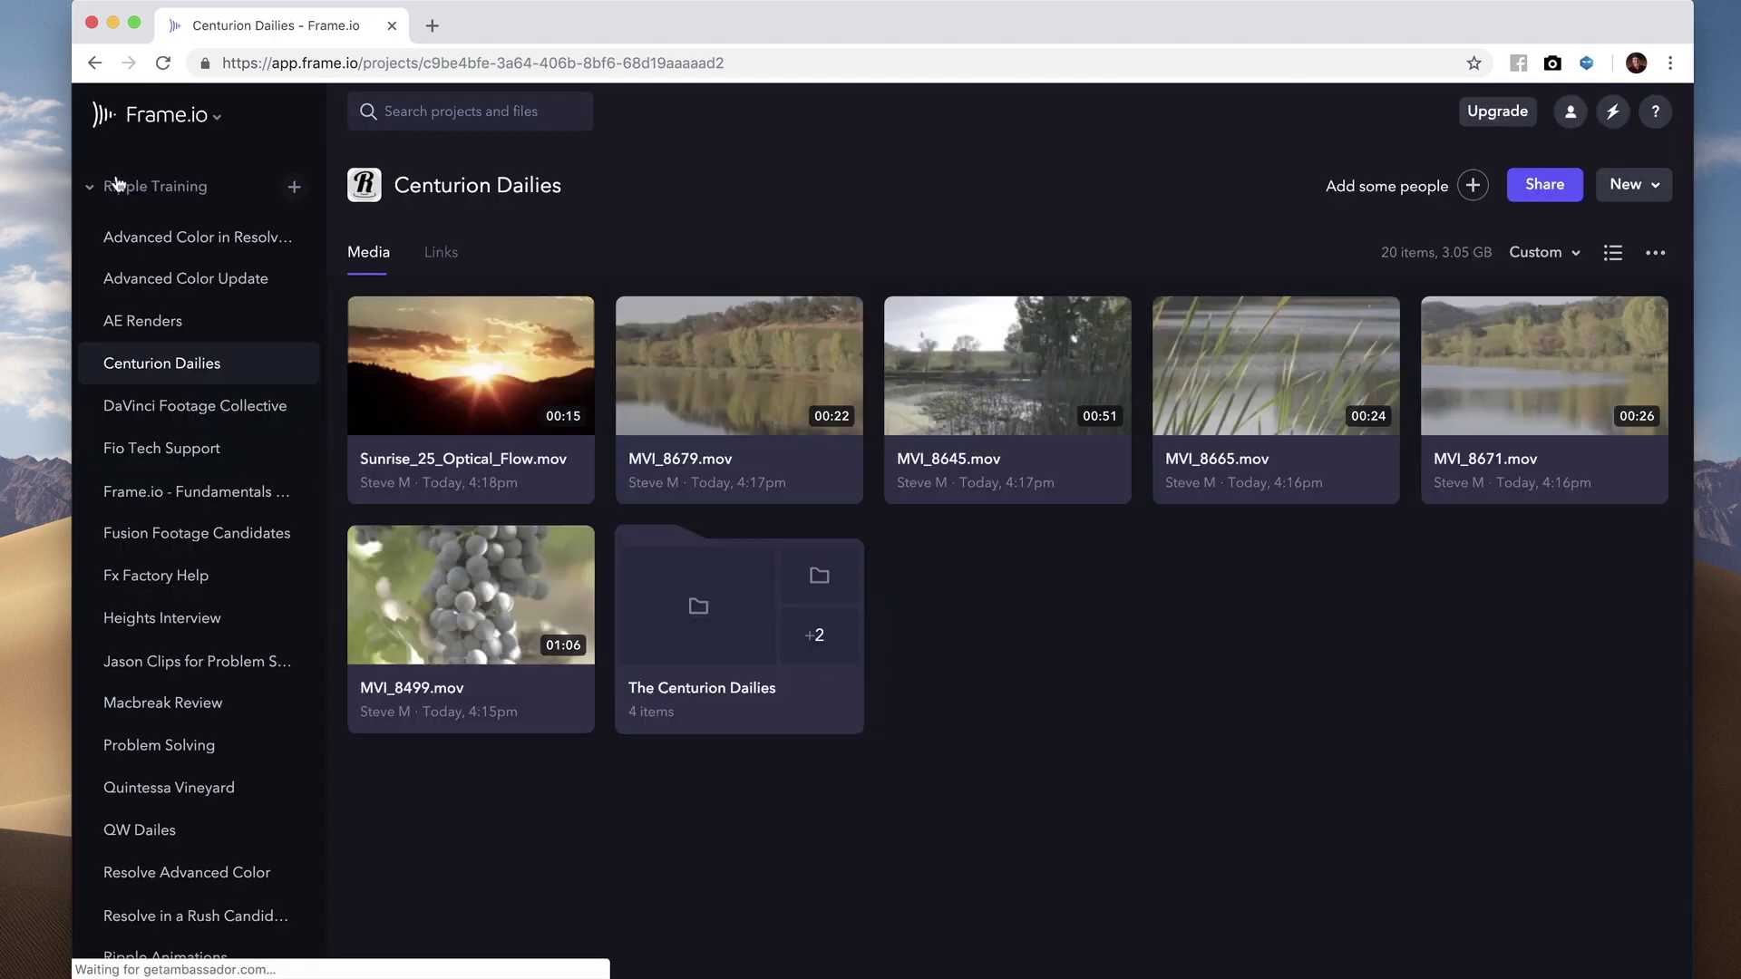
{"action": "mouse_move", "coordinate": [818, 434]}
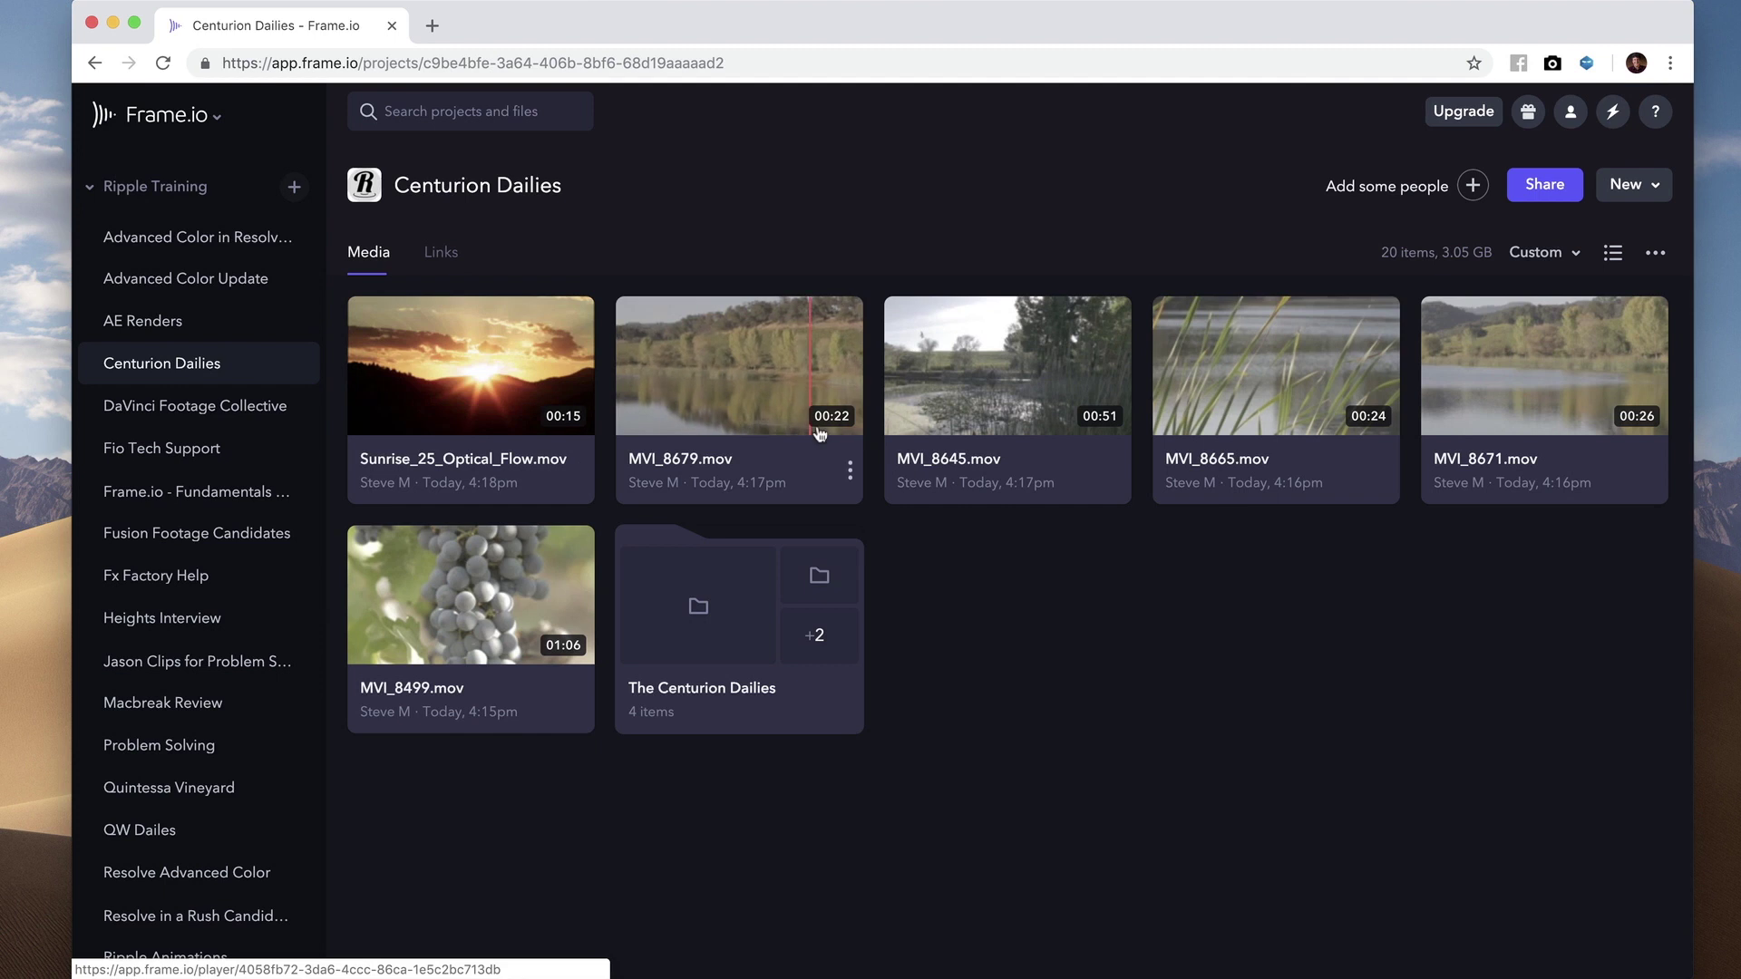
{"action": "left_click", "coordinate": [849, 472]}
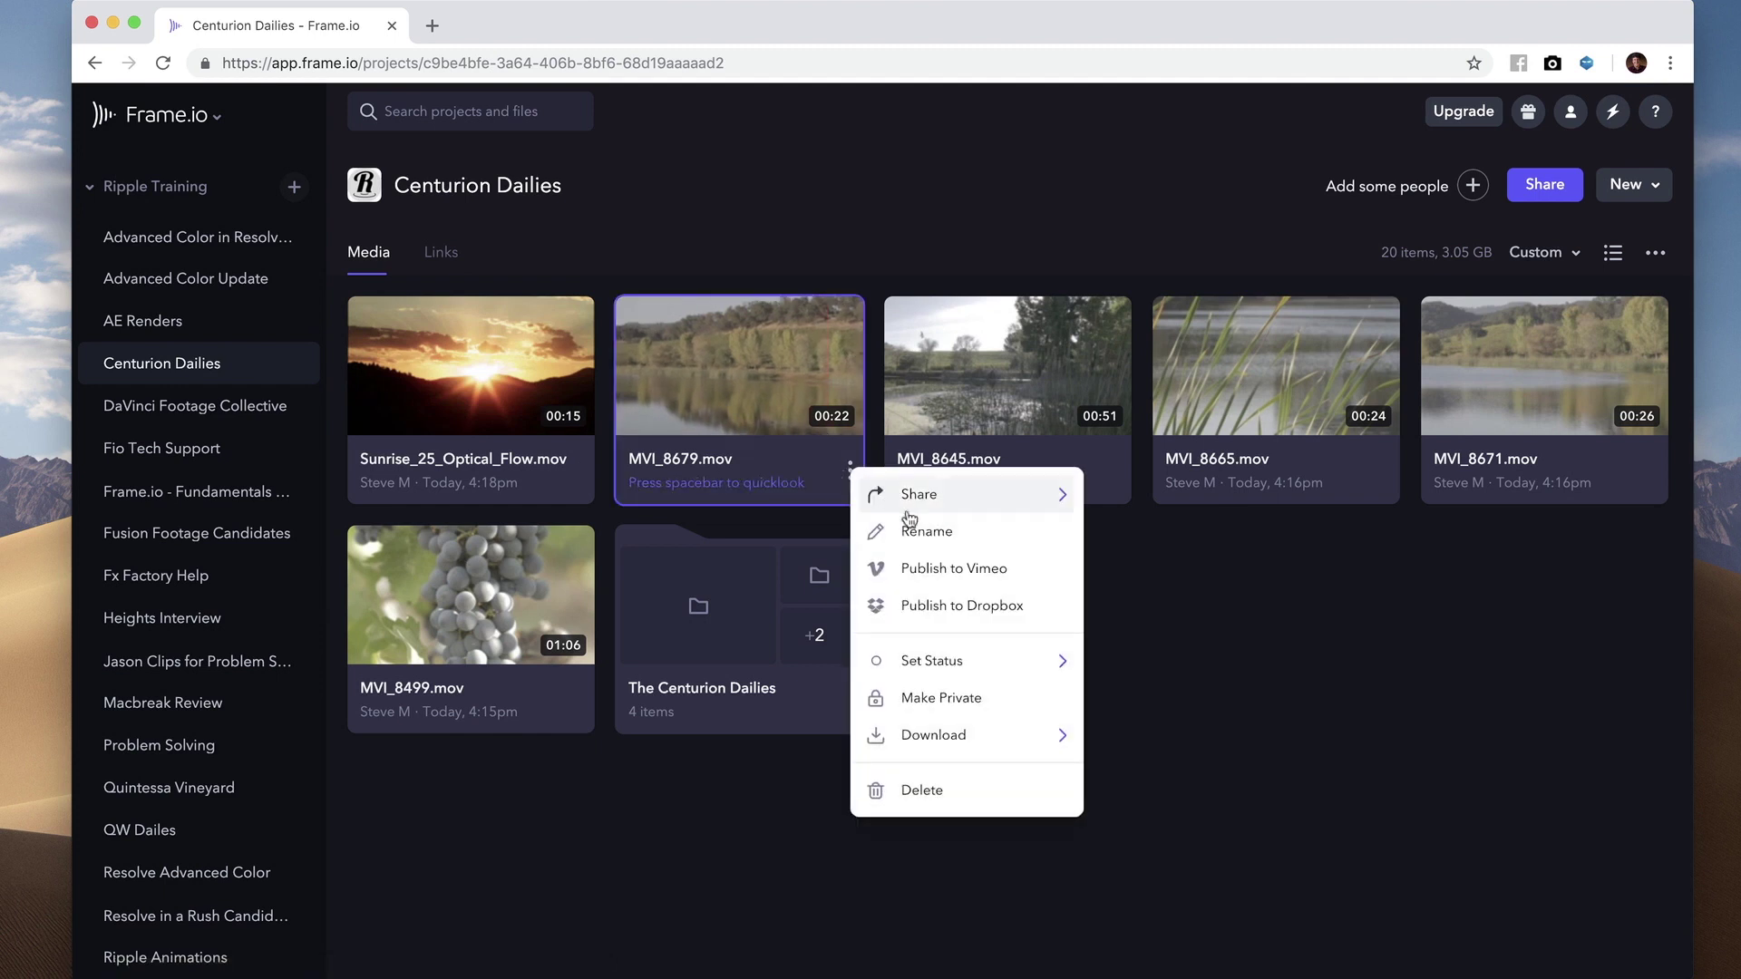
{"action": "left_click", "coordinate": [918, 576]}
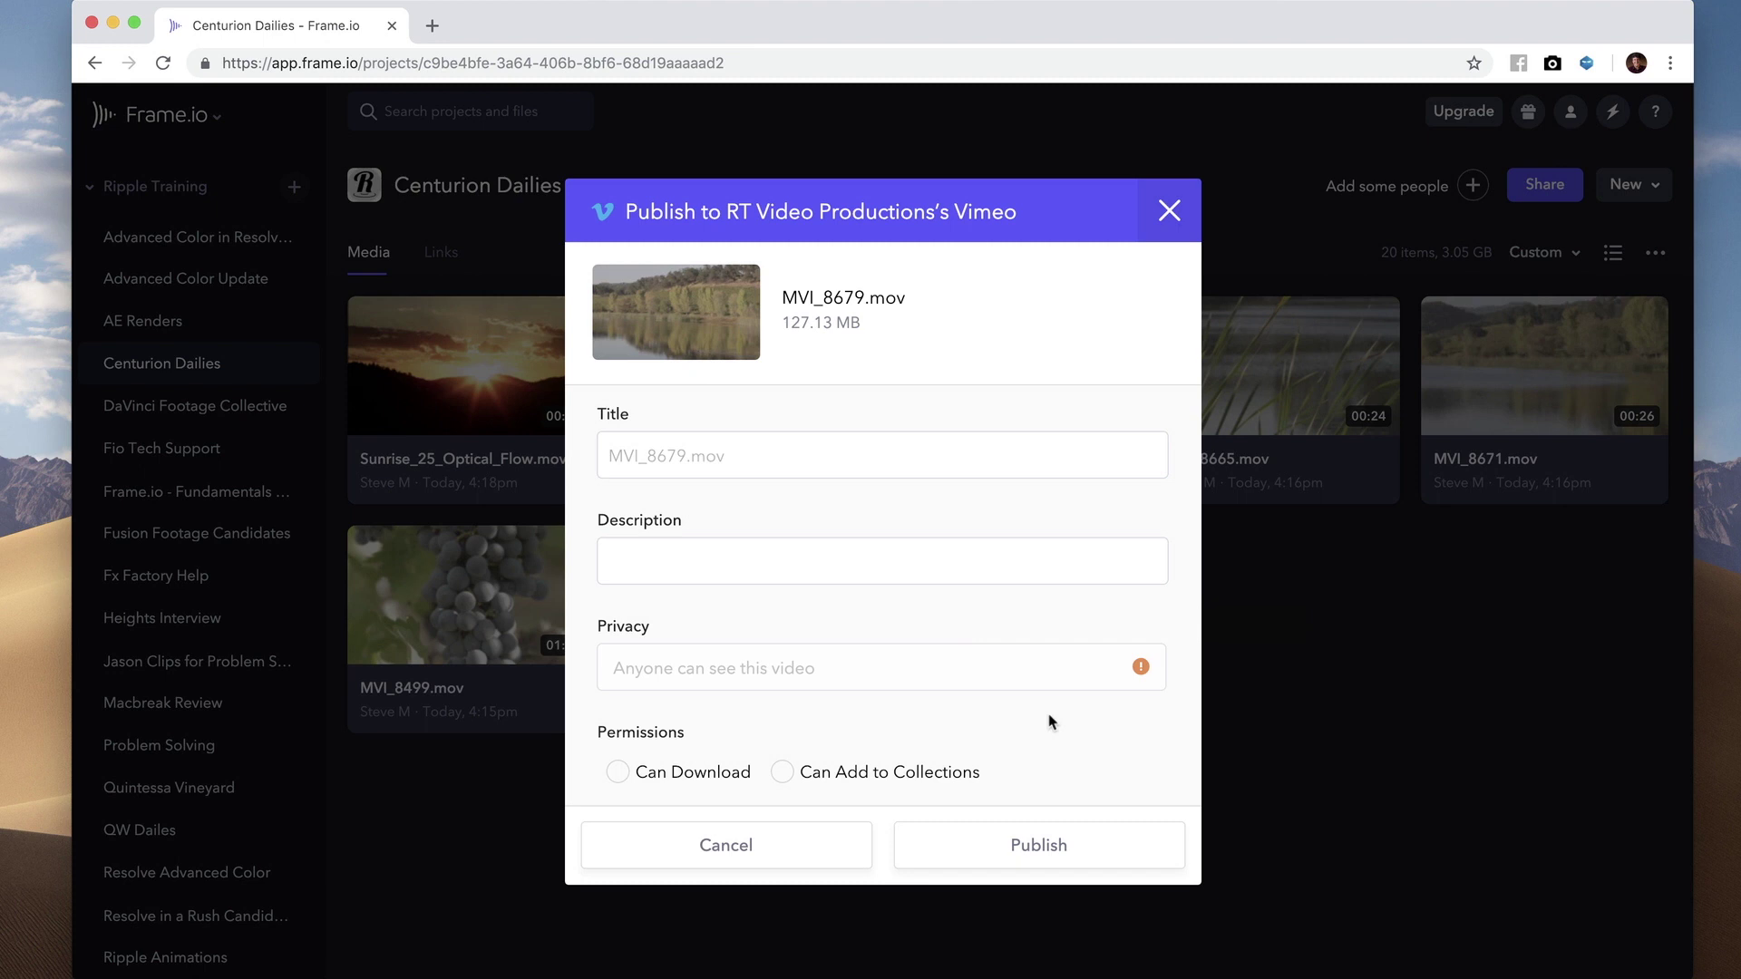
Allow downloading of MVI_8679.mov and publish it to RT Video Productions' Vimeo
{"action": "left_click", "coordinate": [620, 773]}
{"action": "left_click", "coordinate": [1037, 844]}
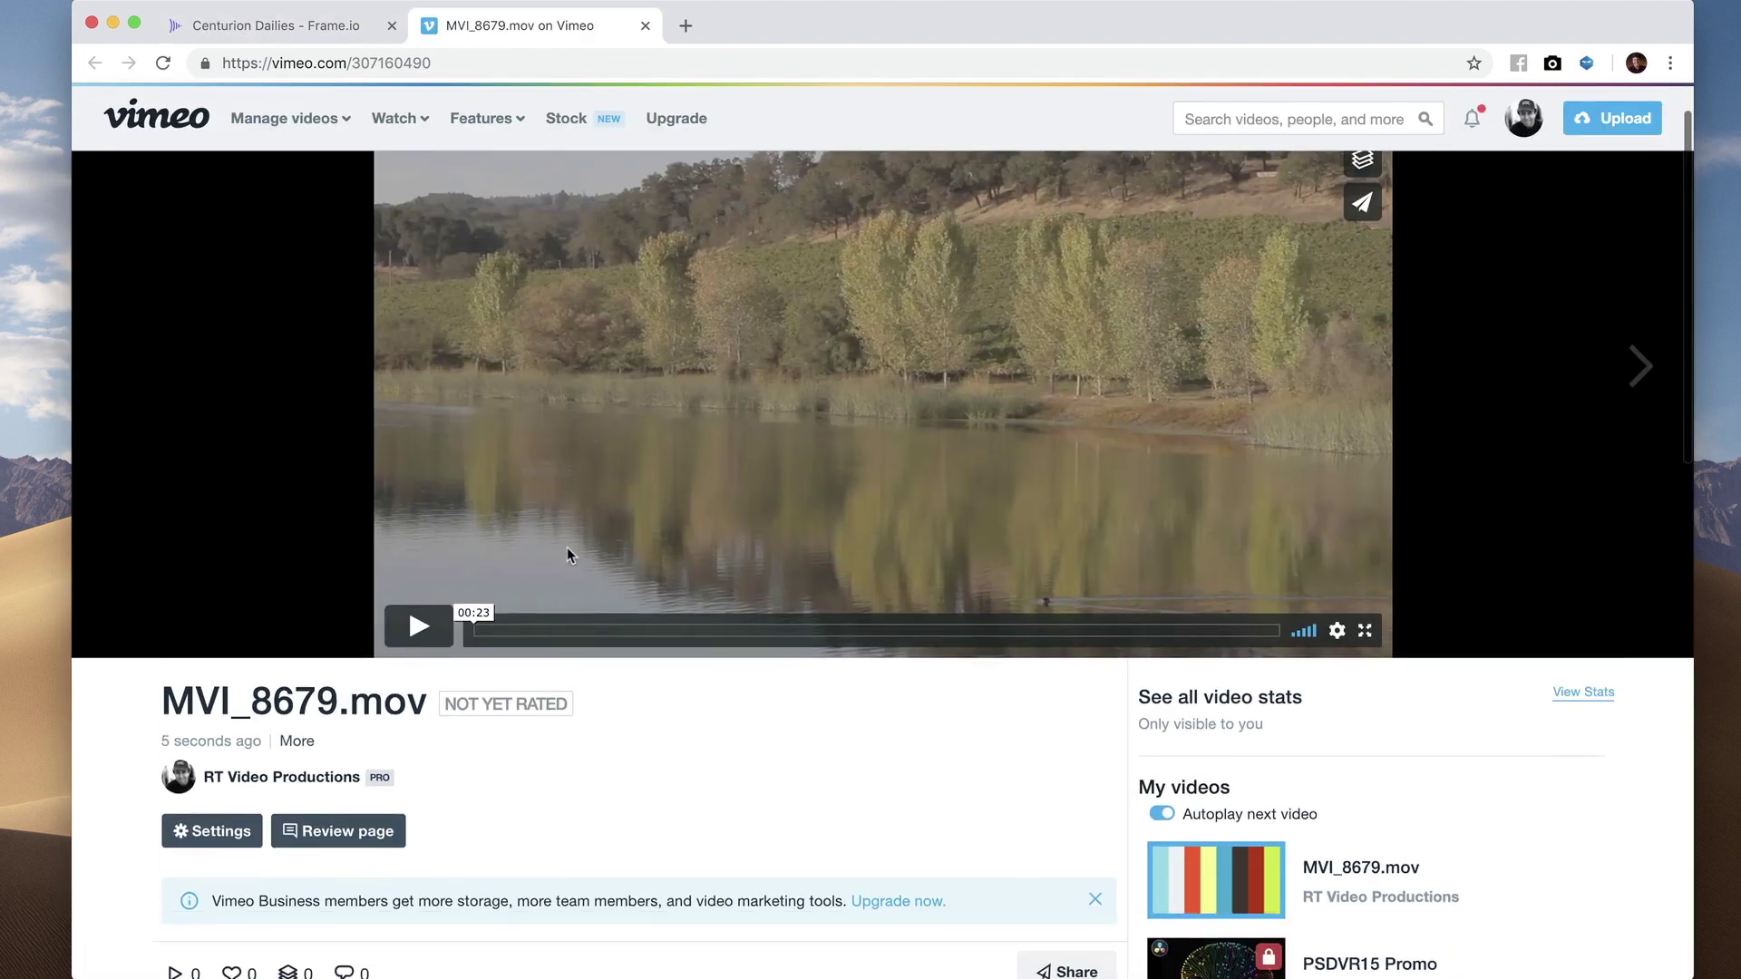
{"action": "scroll", "coordinate": [567, 547], "scroll_direction": "down", "scroll_amount": 5}
Open MVI_8679.mov's Vimeo settings to its General privacy options
{"action": "left_click", "coordinate": [234, 418]}
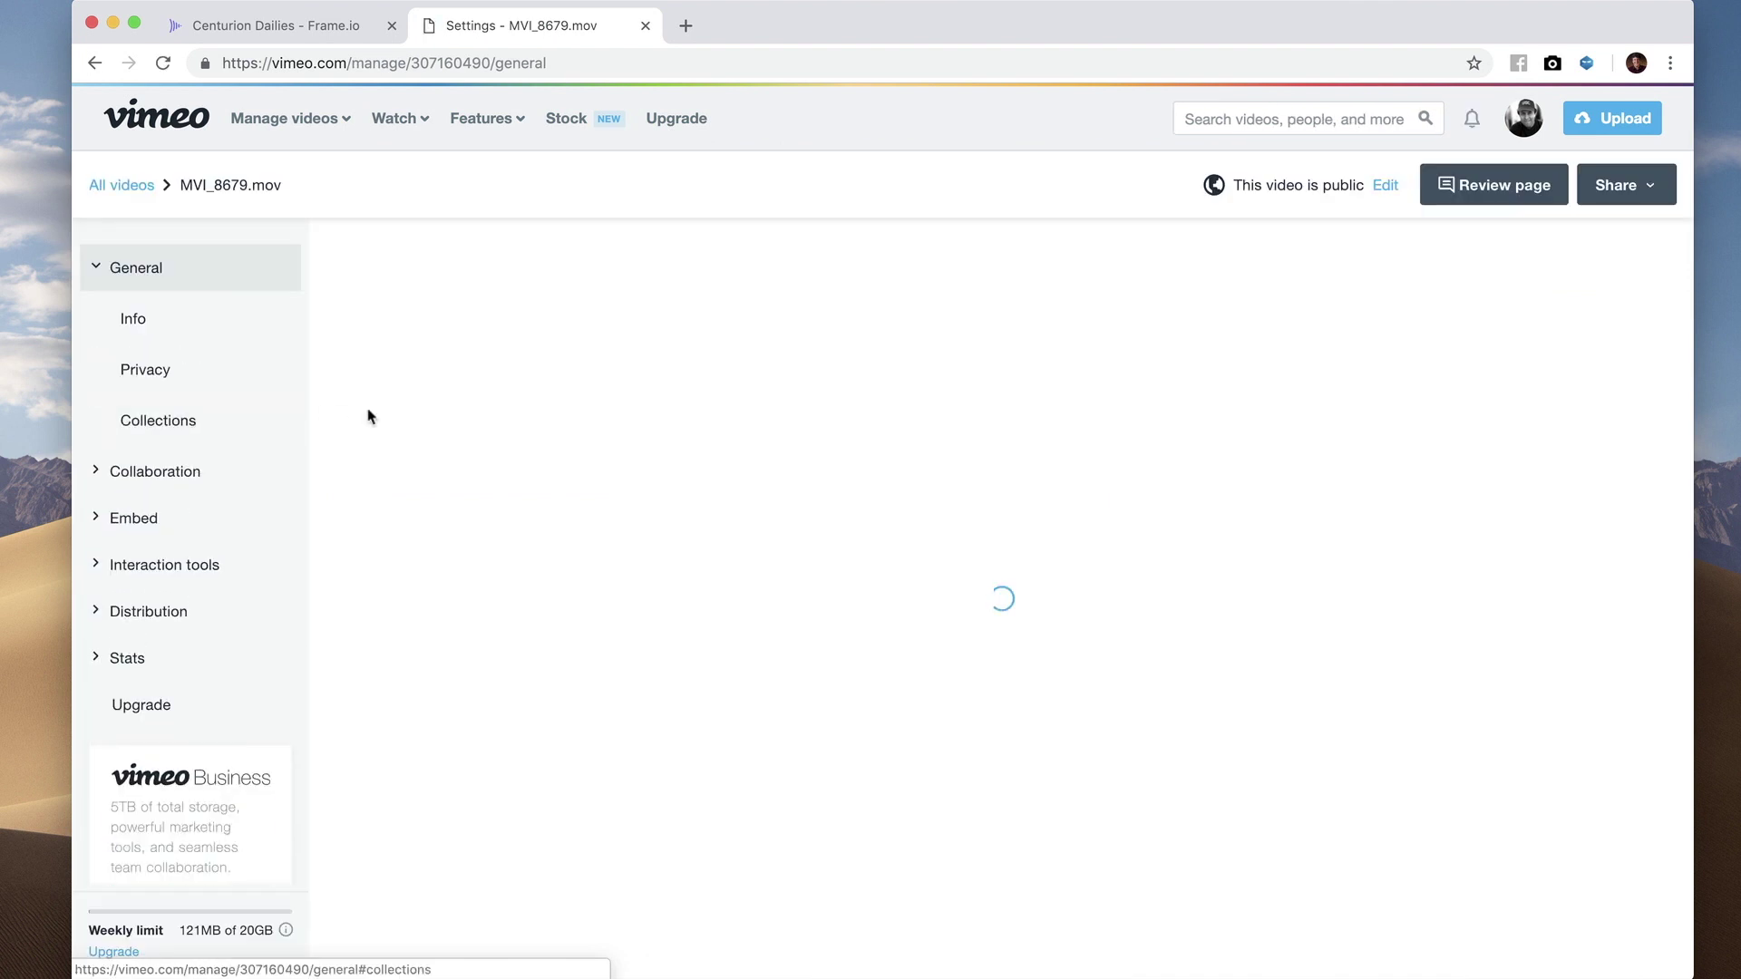
{"action": "scroll", "coordinate": [510, 430], "scroll_direction": "down", "scroll_amount": 3}
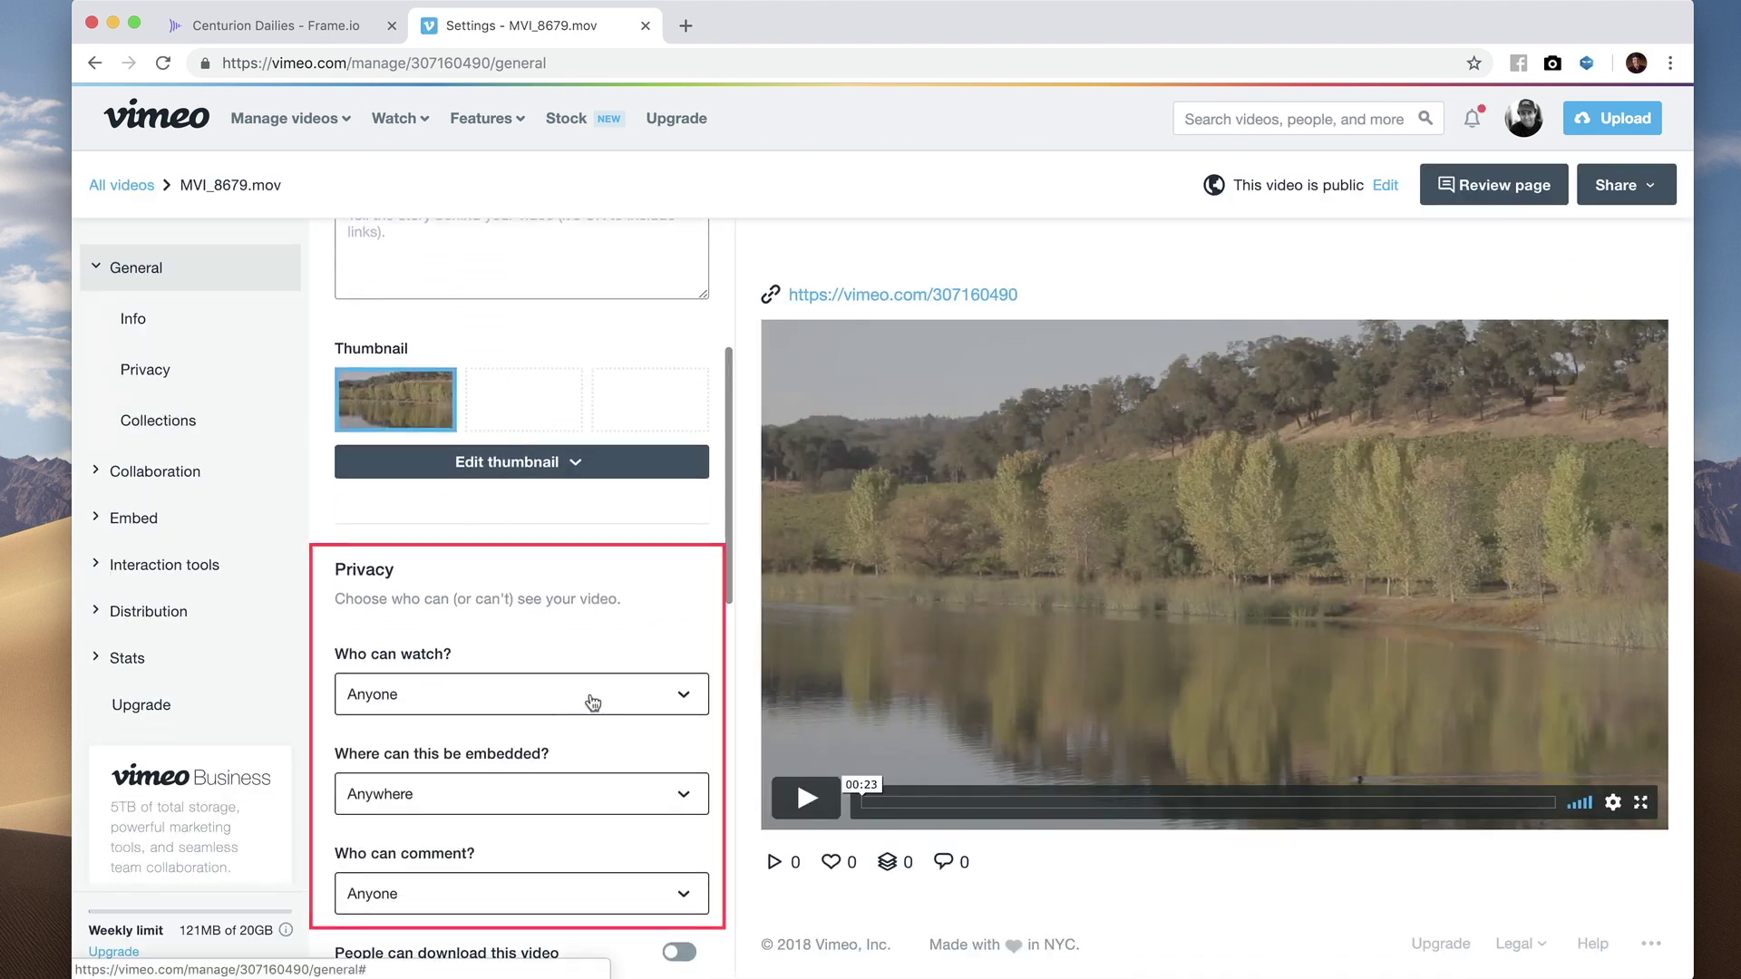